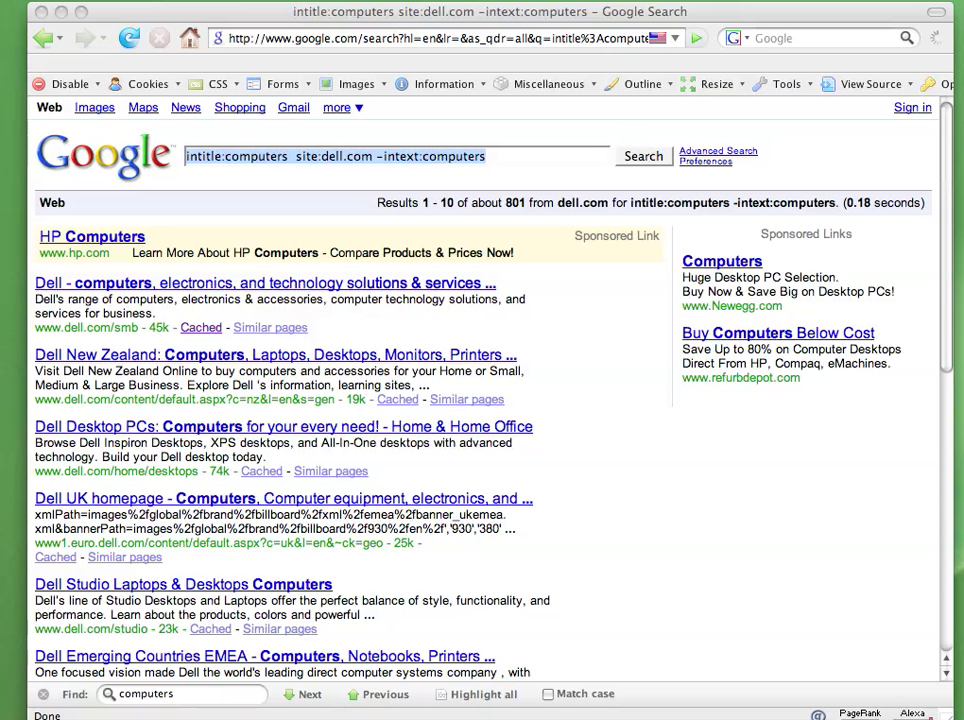
# Bring the untitled note listing the two site URLs over the browser, and move it out of view again.
pyautogui.moveTo(960, 45); pyautogui.dragTo(260, 90)
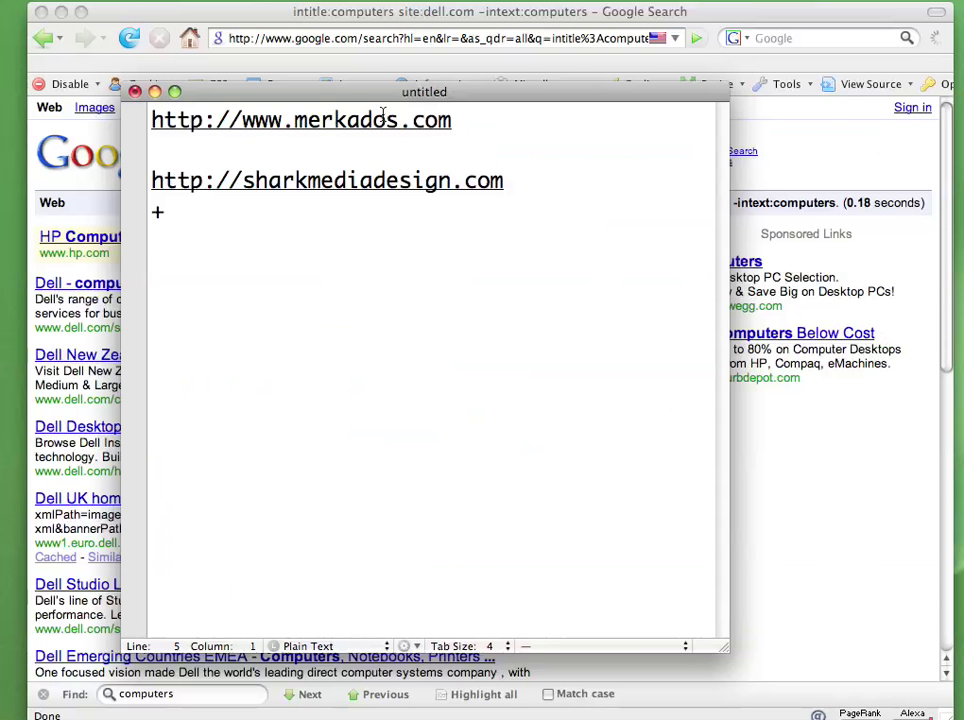
pyautogui.moveTo(361, 93); pyautogui.dragTo(963, 62)
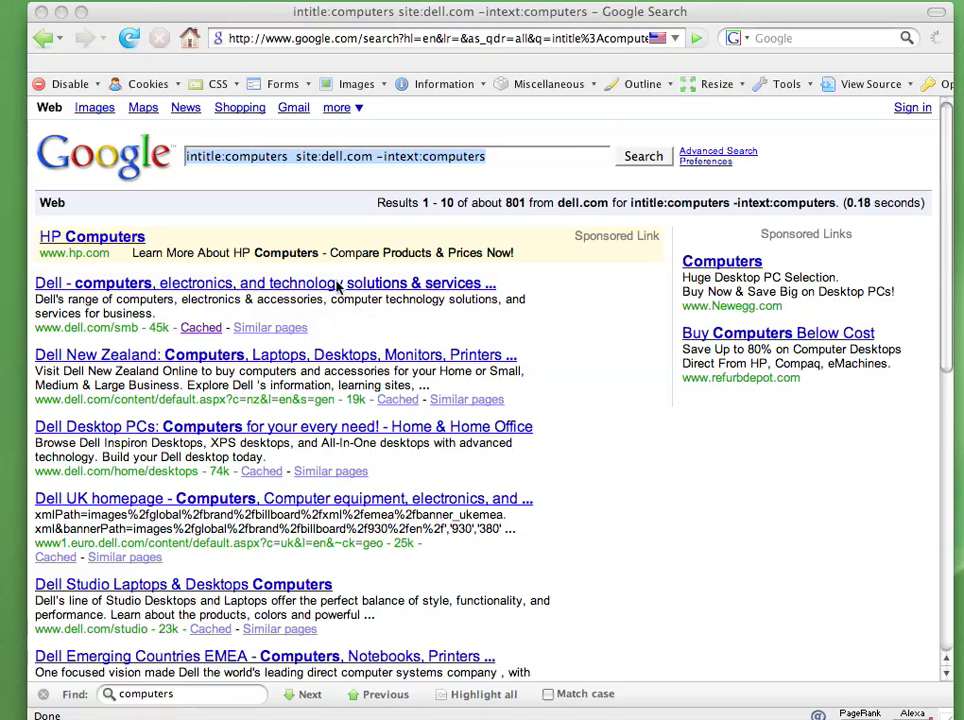
# Copy the site:dell.com operator from the search query and remove it from the middle of the query.
pyautogui.click(344, 156)
pyautogui.press('Escape')
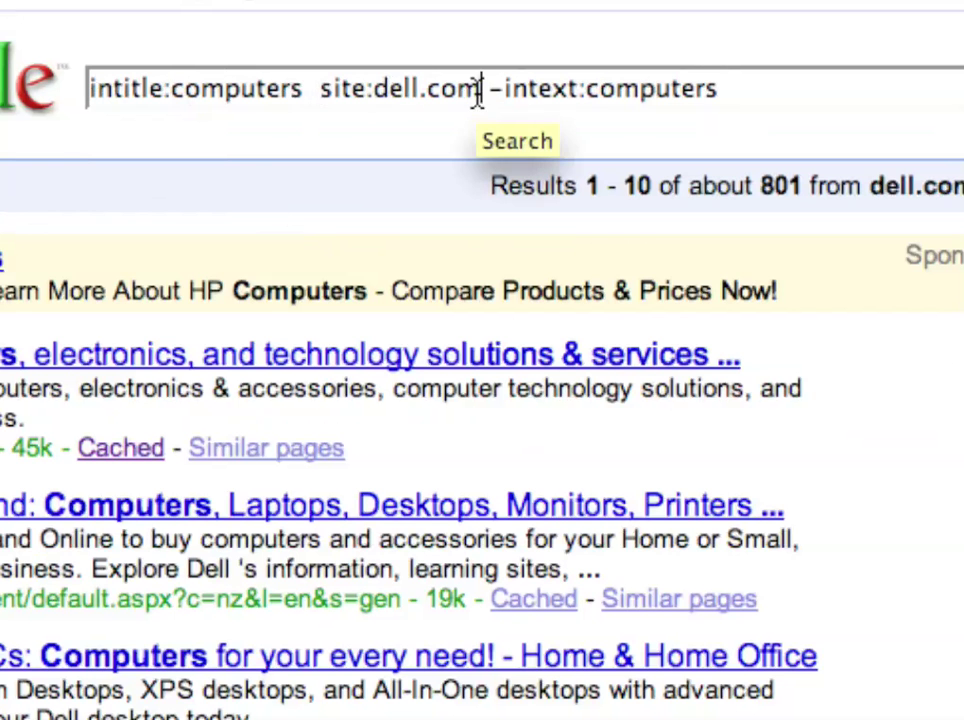
pyautogui.moveTo(482, 92); pyautogui.dragTo(314, 90)
pyautogui.press('super+c')
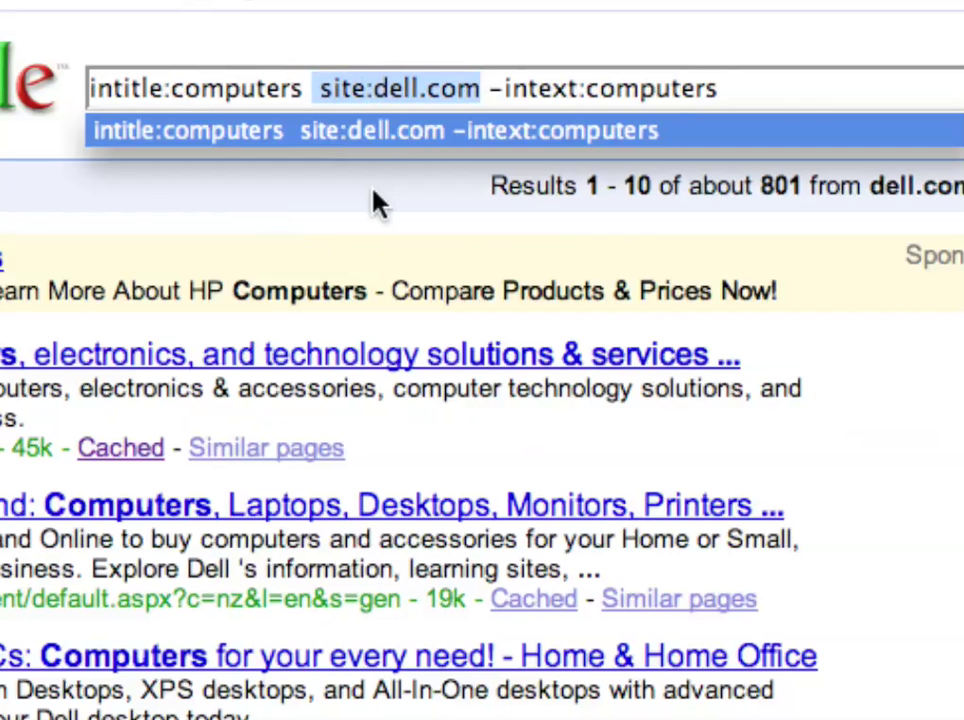
pyautogui.press('BackSpace')
pyautogui.press('BackSpace')
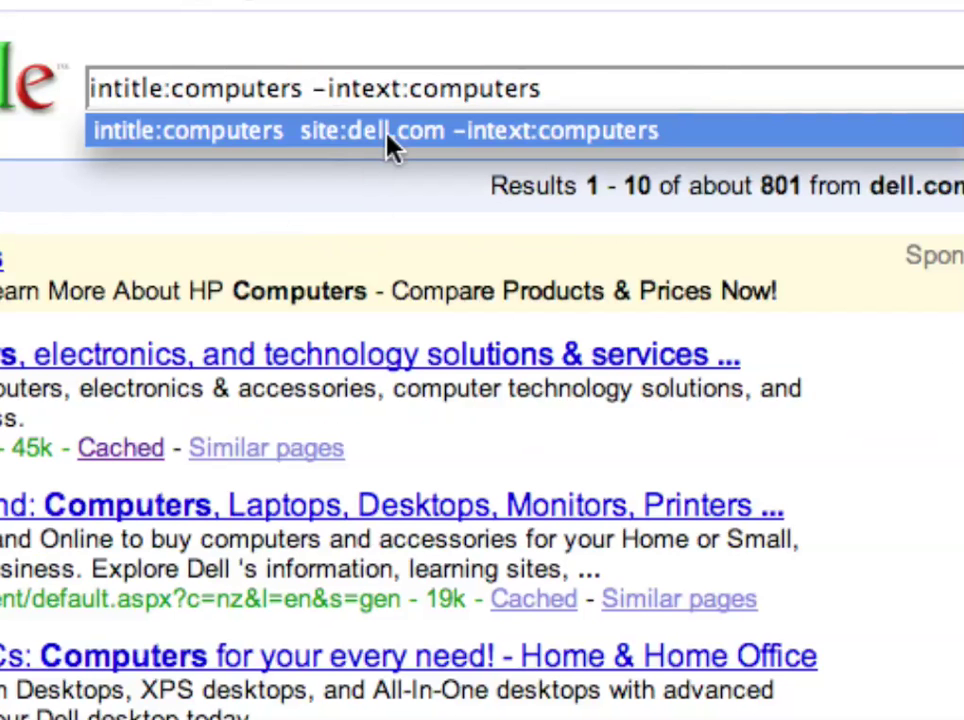
# Paste site:dell.com at the start of the query, fix the spacing, and run site:dell.com intitle:computers -intext:computers.
pyautogui.click(87, 90)
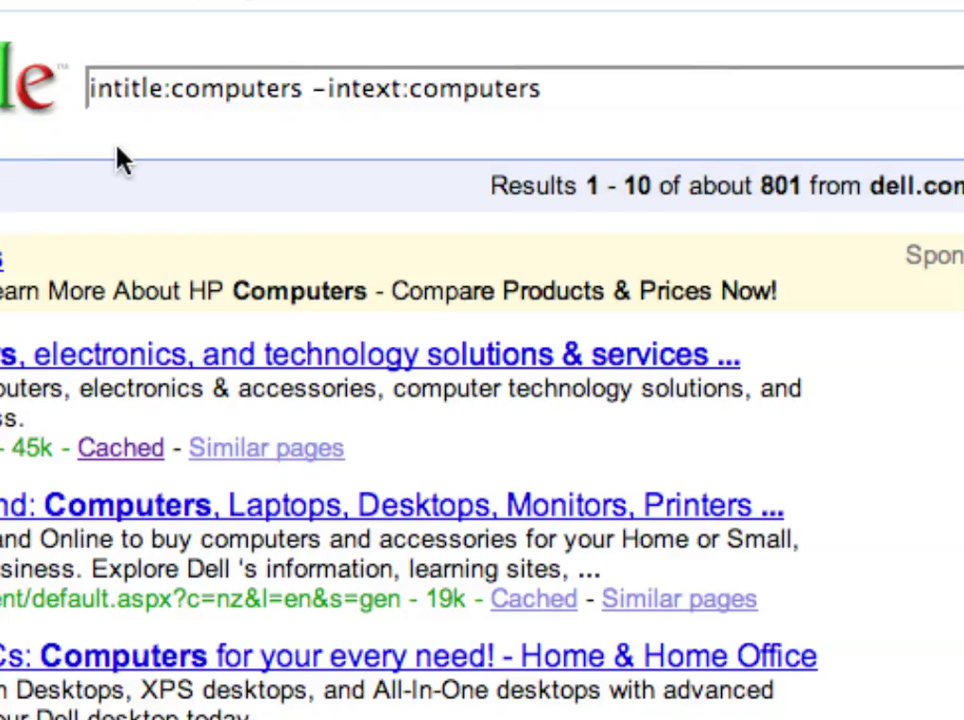
pyautogui.press('super+v')
pyautogui.press('Left')
pyautogui.press('Left')
pyautogui.press('Left')
pyautogui.press('Left')
pyautogui.press('Left')
pyautogui.press('Left')
pyautogui.press('Left')
pyautogui.press('Left')
pyautogui.press('Left')
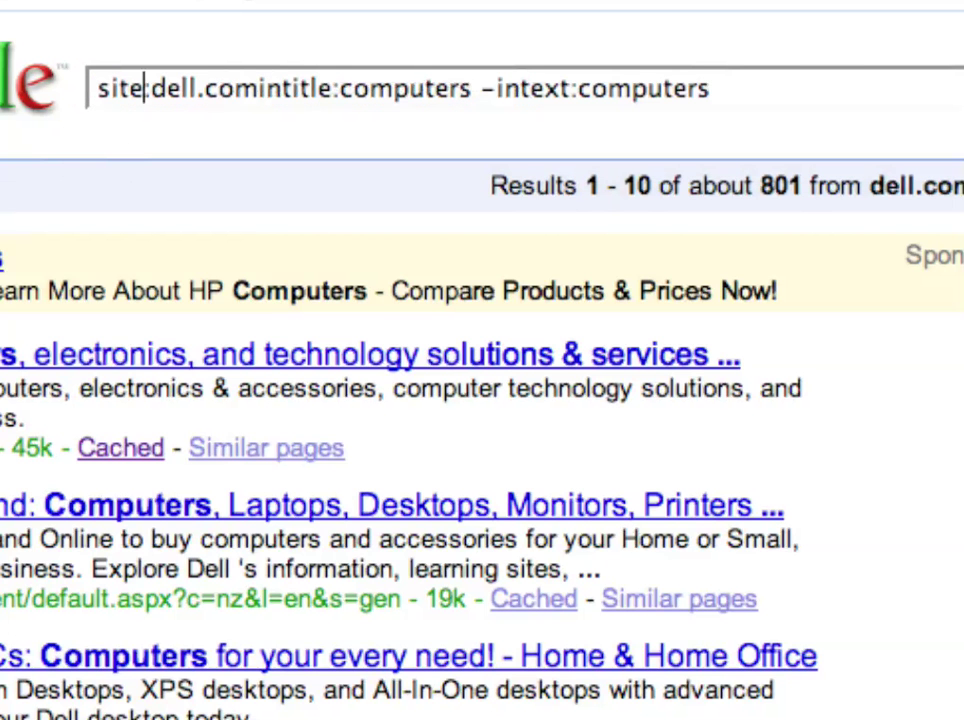
pyautogui.press('Left')
pyautogui.press('Left')
pyautogui.press('Left')
pyautogui.press('Left')
pyautogui.press('BackSpace')
pyautogui.press('Right')
pyautogui.press('Right')
pyautogui.press('Right')
pyautogui.press('Right')
pyautogui.press('Right')
pyautogui.press('Right')
pyautogui.press('Right')
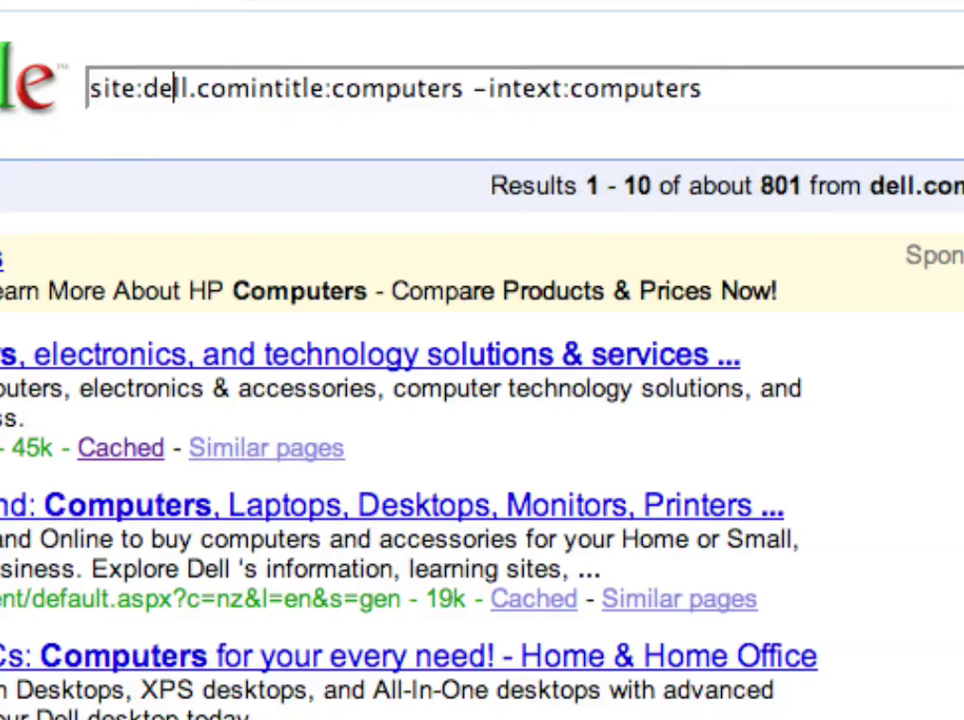
pyautogui.press('Right')
pyautogui.press('Right')
pyautogui.press('Right')
pyautogui.press('Right')
pyautogui.press('Right')
pyautogui.press('Right')
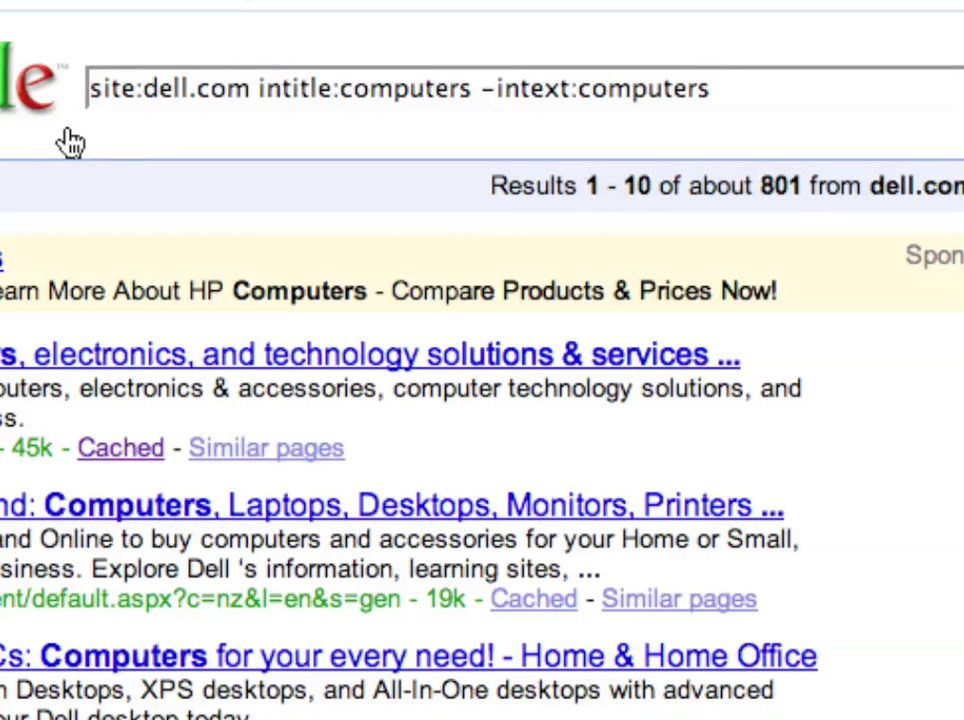
pyautogui.click(720, 88)
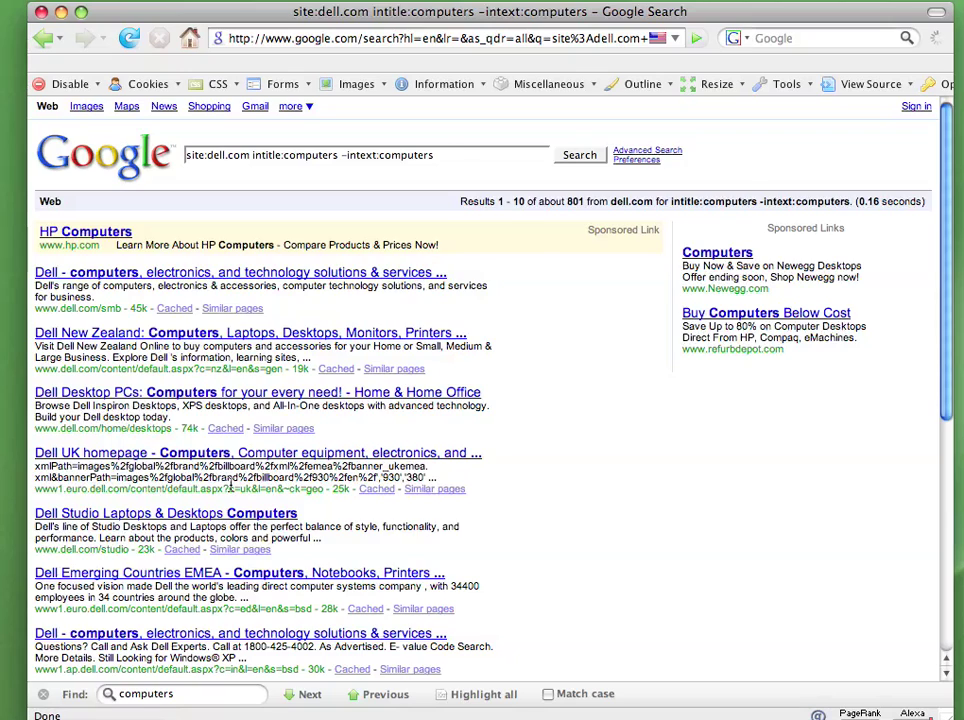
pyautogui.scroll(-10, 311, 370)
pyautogui.scroll(10, 311, 370)
pyautogui.click(172, 312)
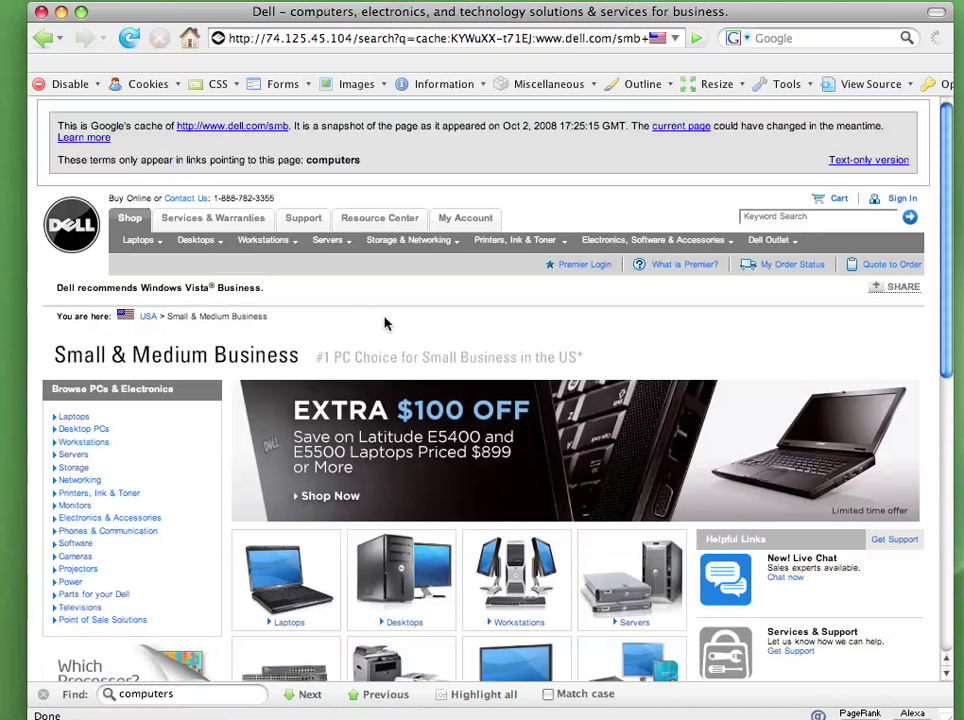
pyautogui.click(866, 162)
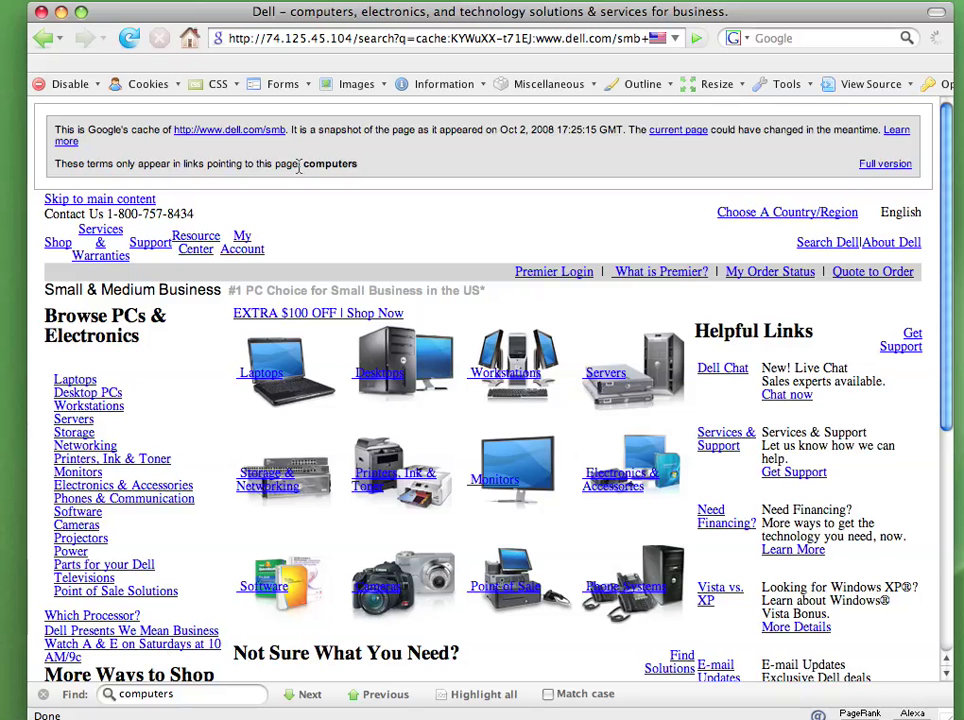
# Review the cache notice about link-only terms, and disable all CSS styles on the cached text-only page.
pyautogui.moveTo(298, 167); pyautogui.dragTo(50, 167)
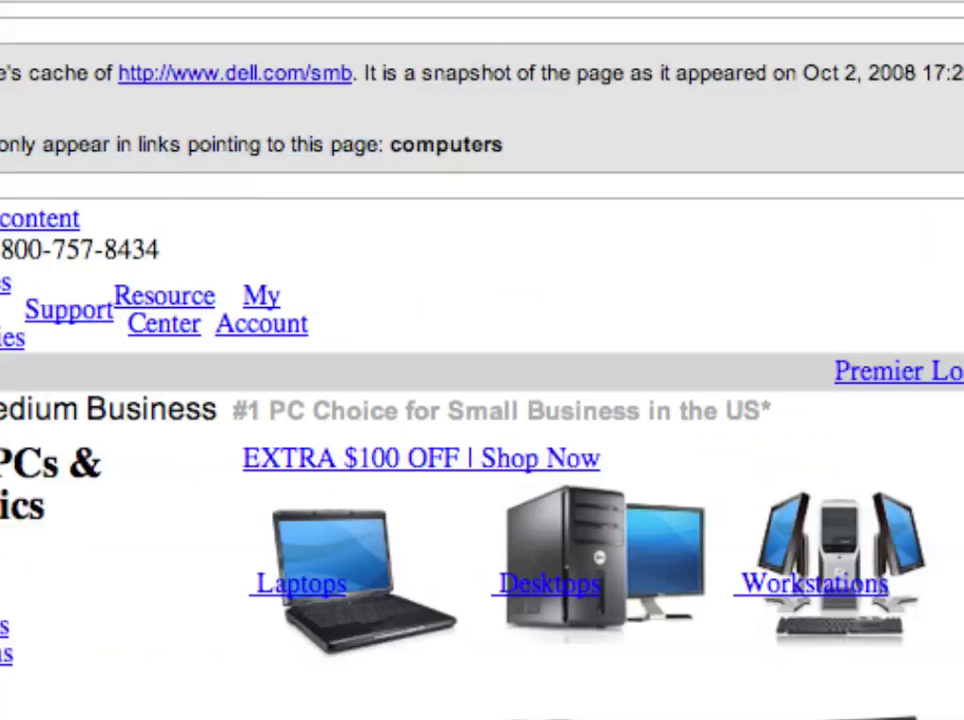
pyautogui.scroll(-10, 527, 280)
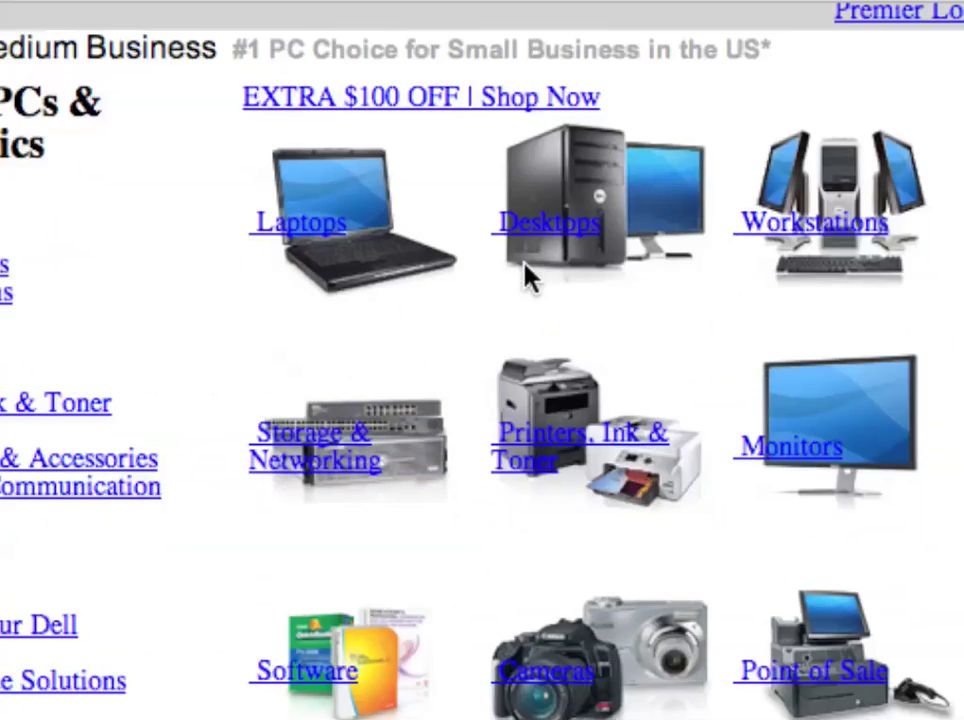
pyautogui.scroll(10, 527, 275)
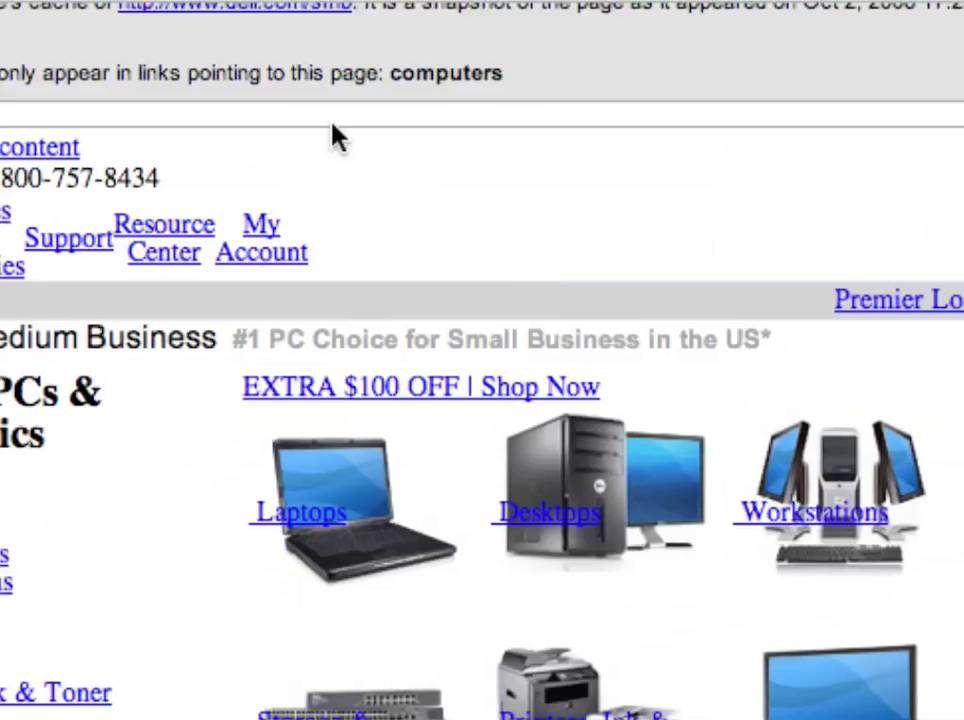
pyautogui.scroll(1, 300, 100)
pyautogui.click(226, 2)
pyautogui.moveTo(344, 30)
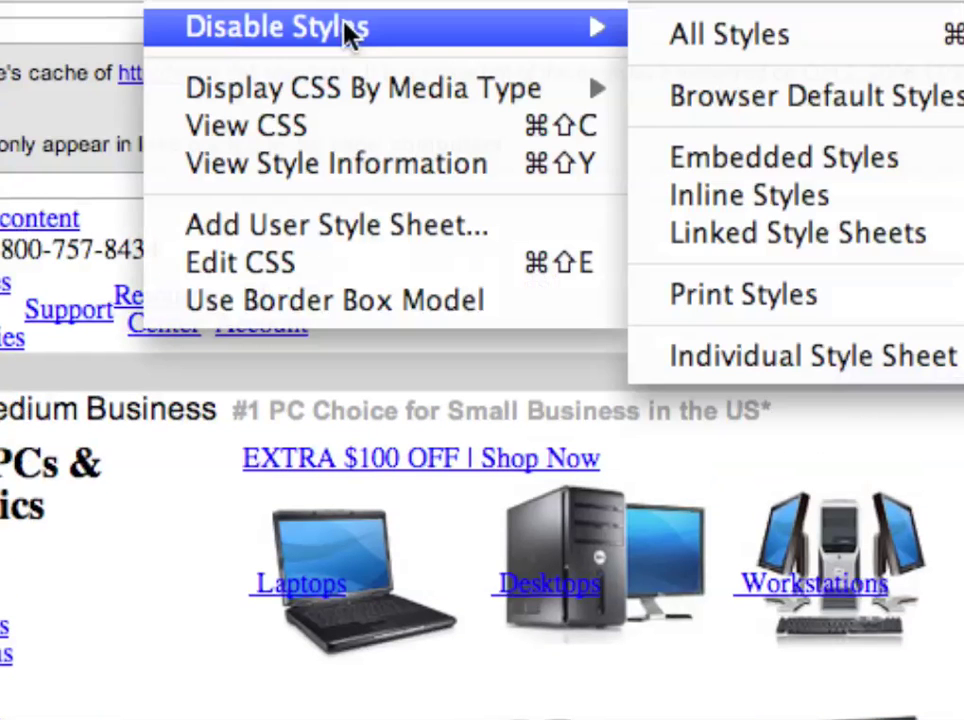
pyautogui.click(692, 33)
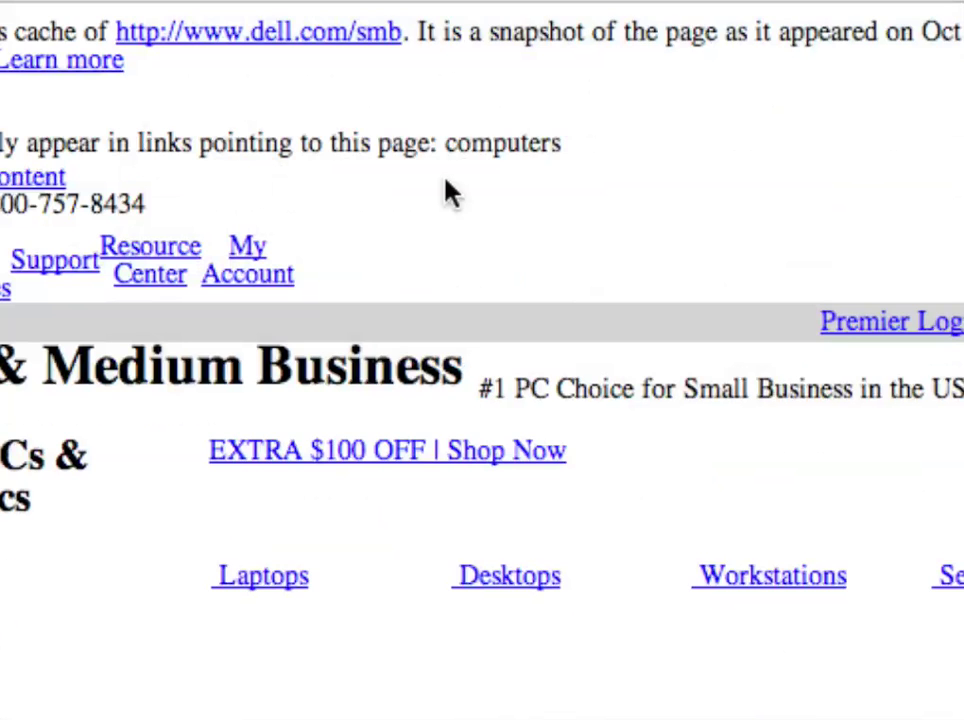
# Examine the unstyled cached page for the word computers, highlighting its occurrences.
pyautogui.scroll(-1, 450, 192)
pyautogui.scroll(-1, 419, 477)
pyautogui.scroll(-6, 307, 503)
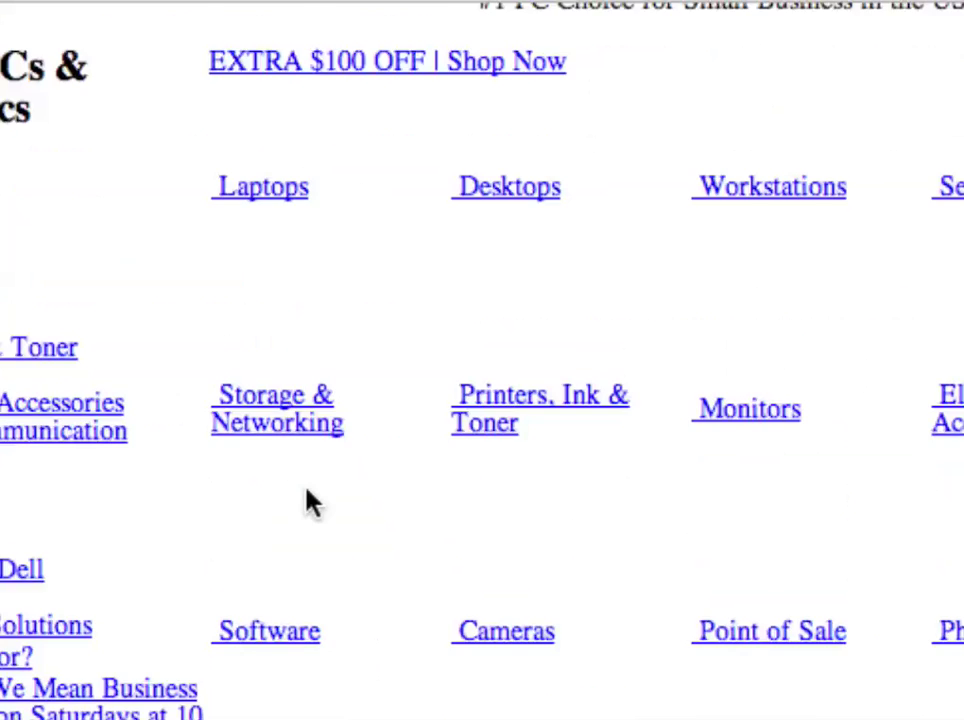
pyautogui.scroll(-6, 482, 360)
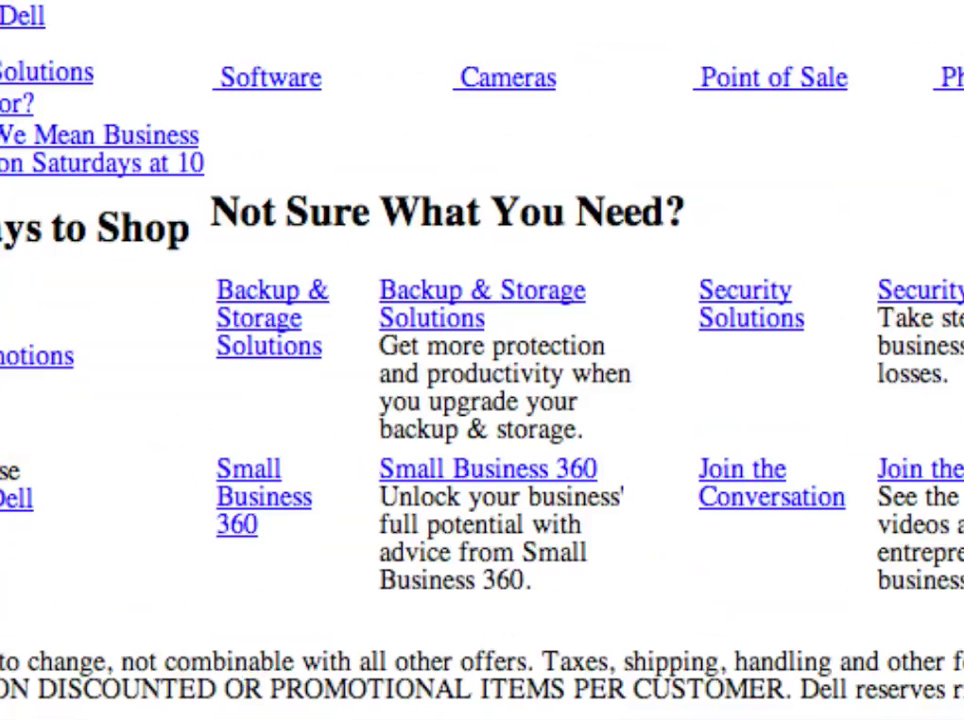
pyautogui.scroll(7, 588, 630)
pyautogui.scroll(3, 592, 635)
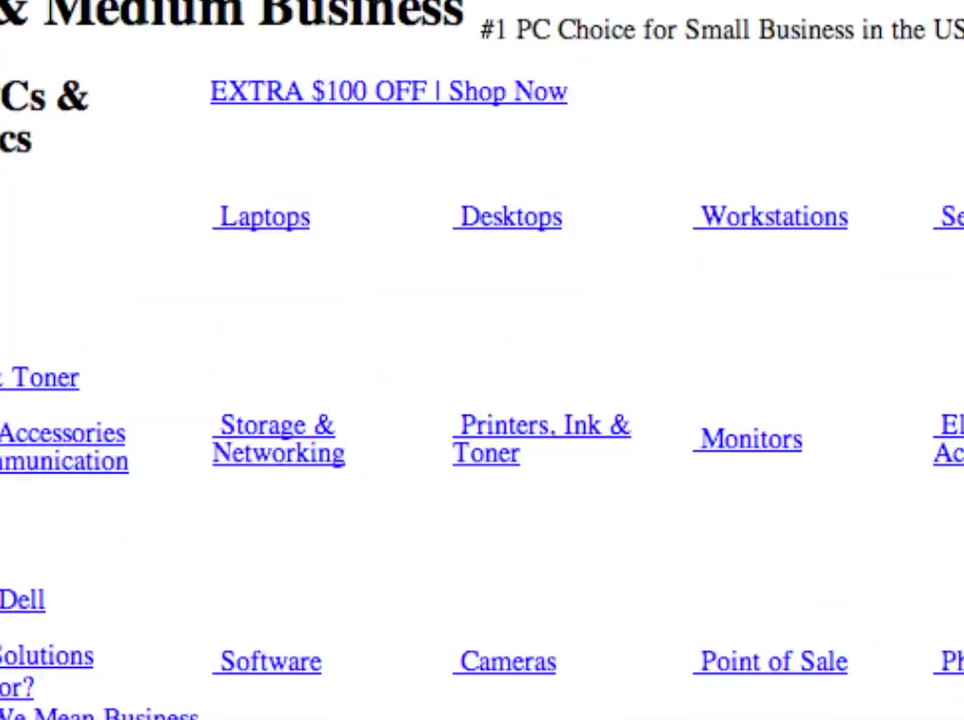
pyautogui.scroll(3, 482, 360)
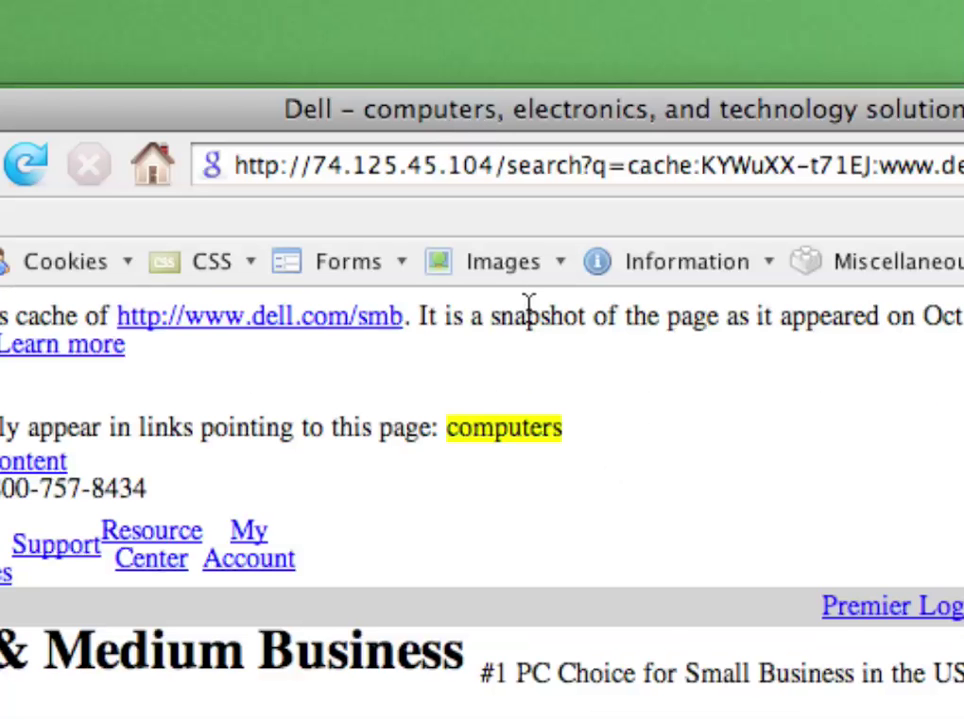
pyautogui.scroll(-1, 536, 325)
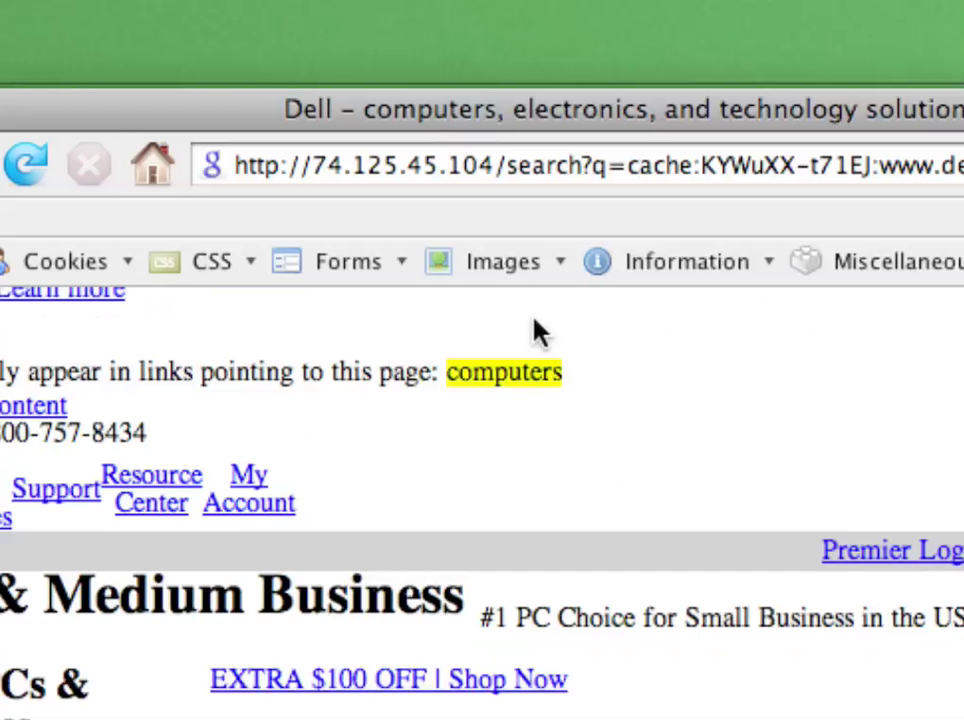
pyautogui.scroll(1, 536, 328)
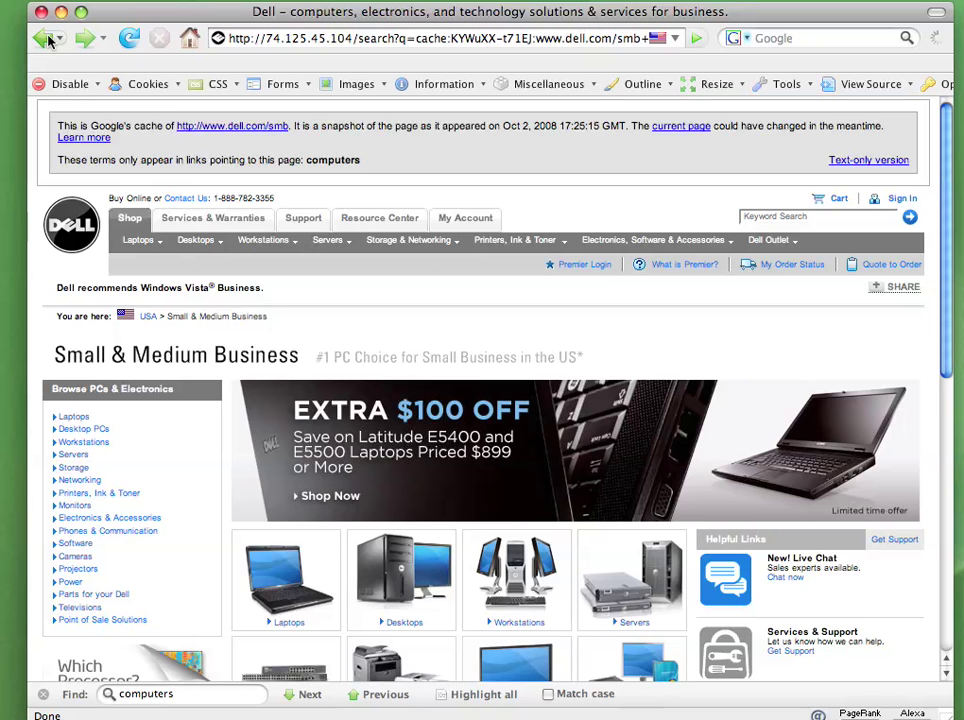
# Return to the search results, replace computers with laptop in both operators, and search for site:dell.com intitle:laptop -intext:laptop.
pyautogui.click(41, 42)
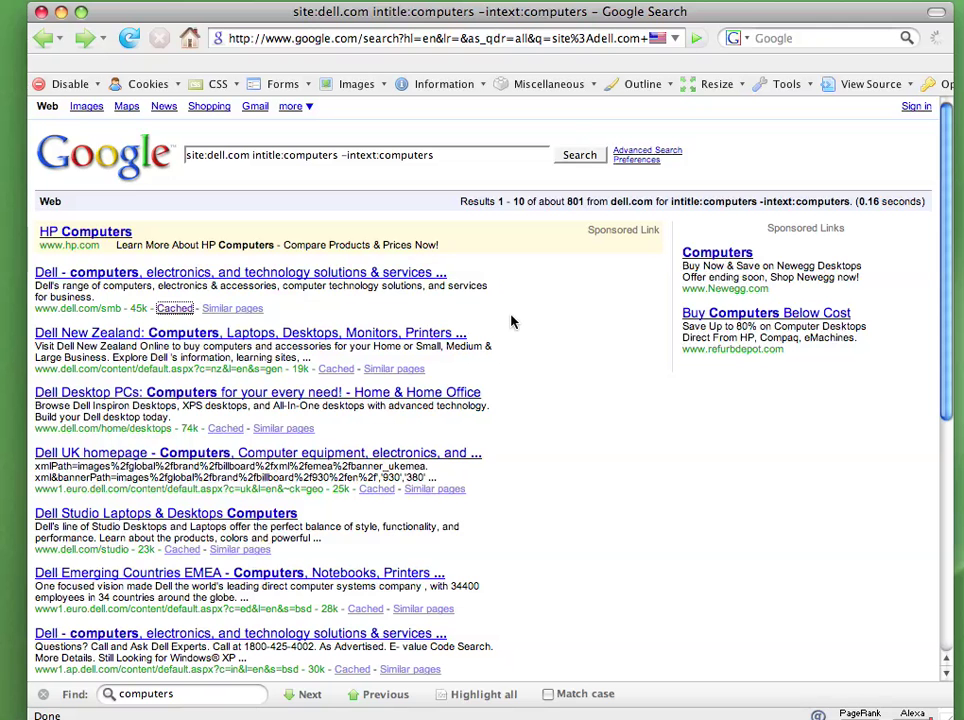
pyautogui.scroll(-1, 275, 369)
pyautogui.scroll(1, 276, 367)
pyautogui.moveTo(337, 158); pyautogui.dragTo(283, 162)
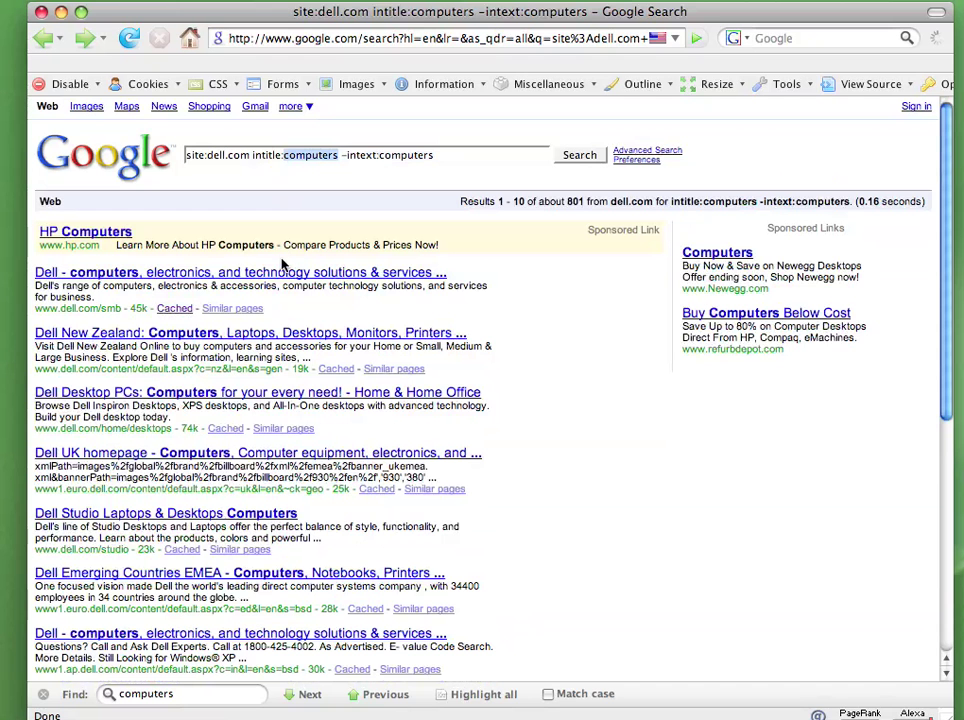
pyautogui.write('laptop')
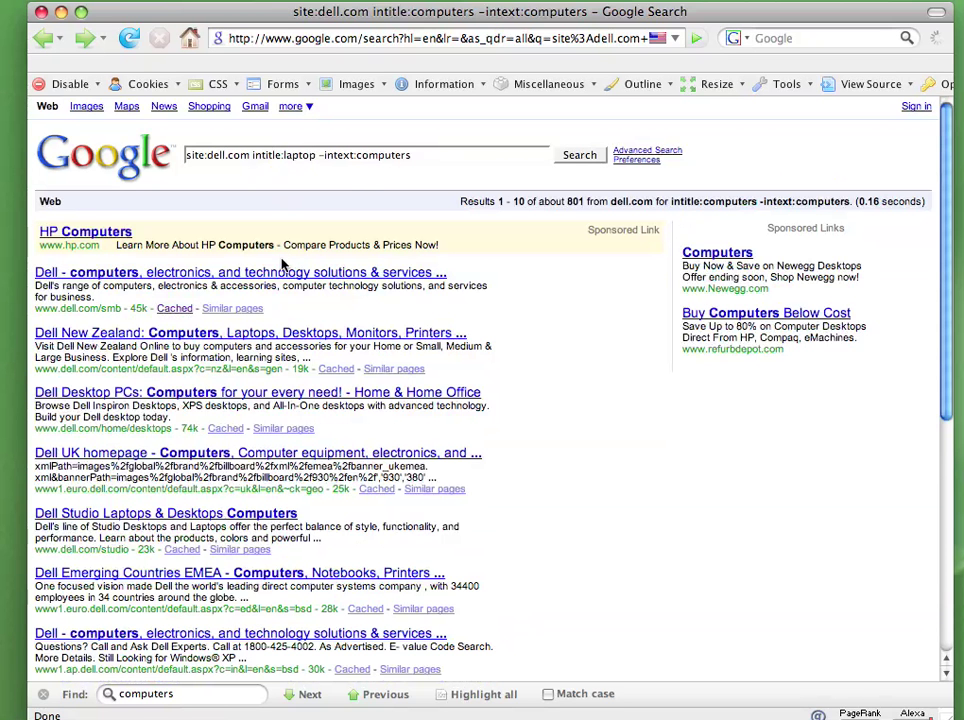
pyautogui.moveTo(356, 155); pyautogui.dragTo(430, 155)
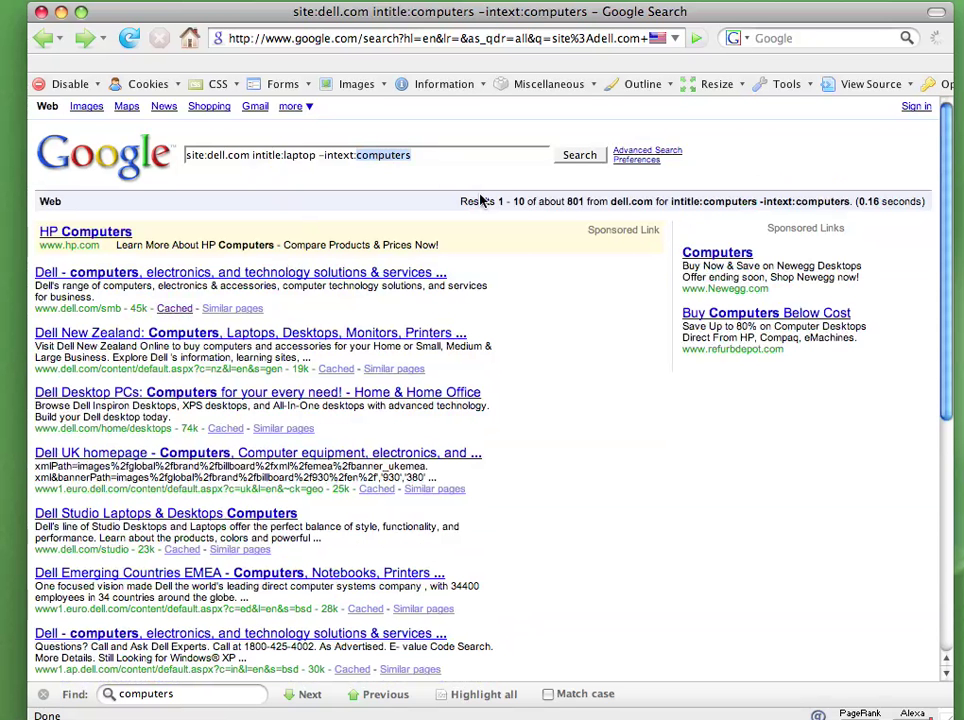
pyautogui.write('laptop')
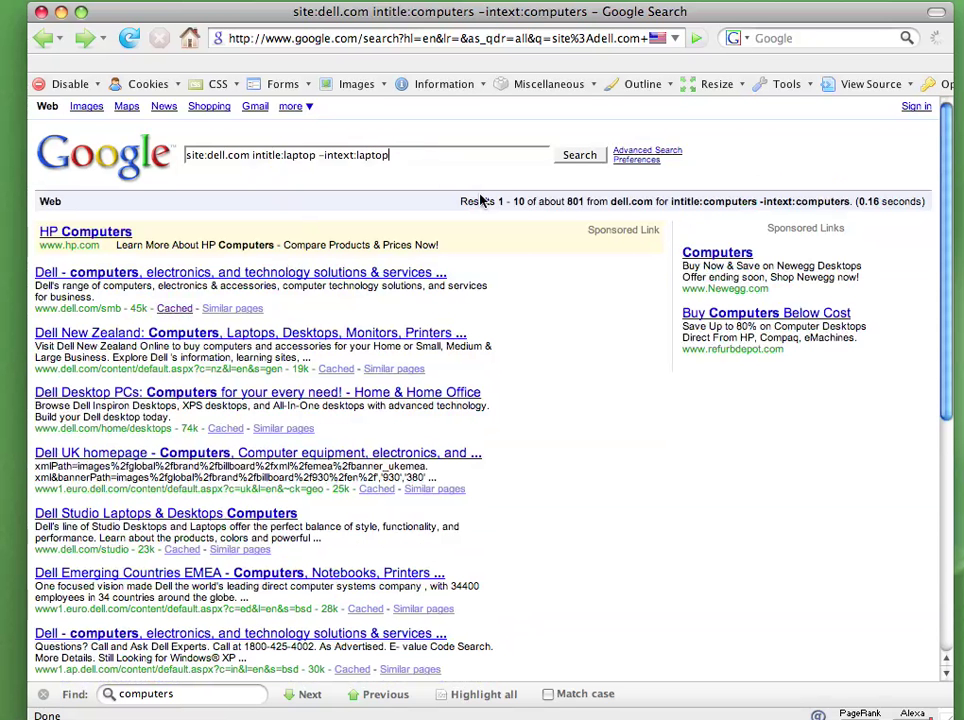
pyautogui.click(578, 157)
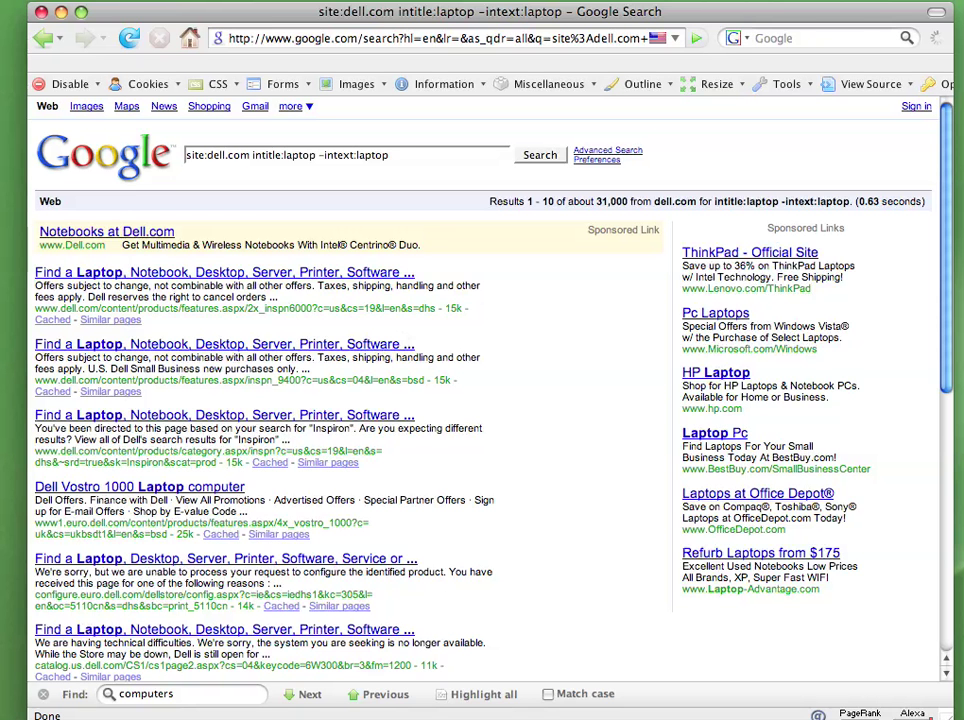
# Bring the untitled note with the two site URLs back over the search results.
pyautogui.moveTo(963, 5); pyautogui.dragTo(400, 90)
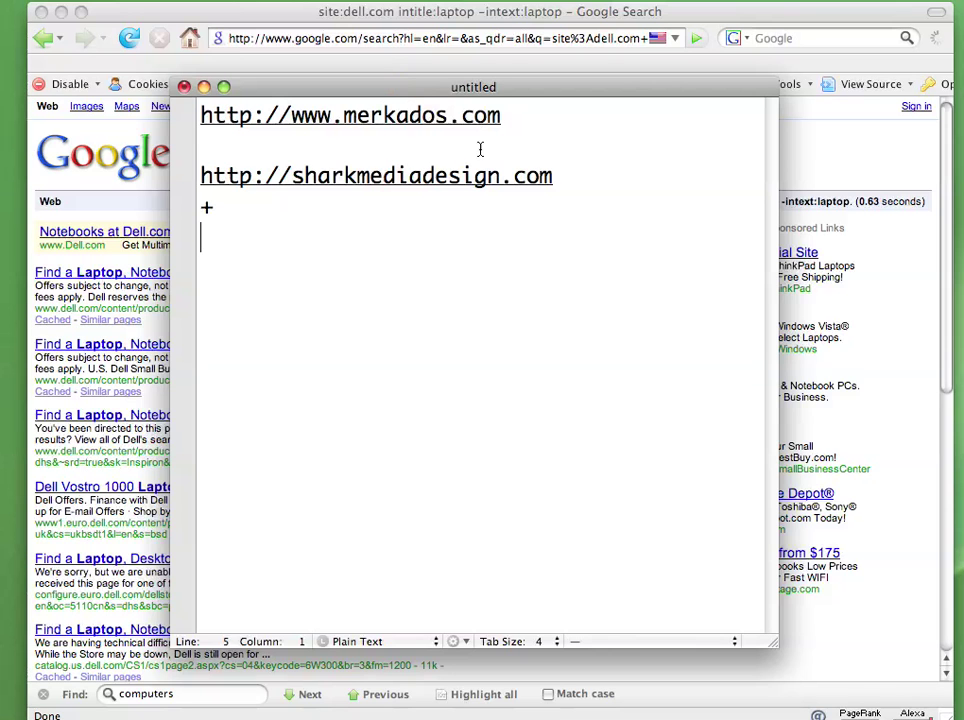